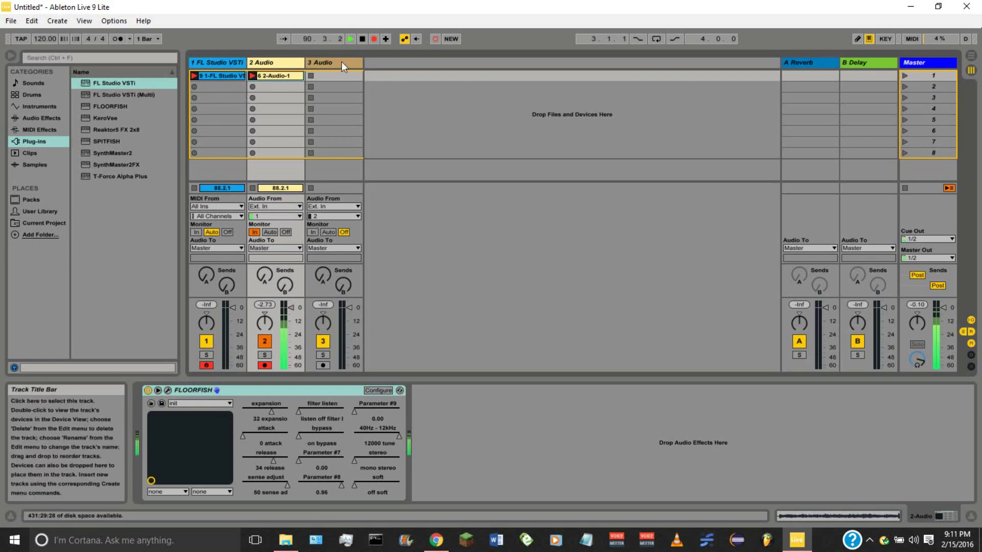
Insert a new MIDI track after the 3 Audio track
{"action": "right_click", "coordinate": [383, 64]}
{"action": "key", "text": "Escape"}
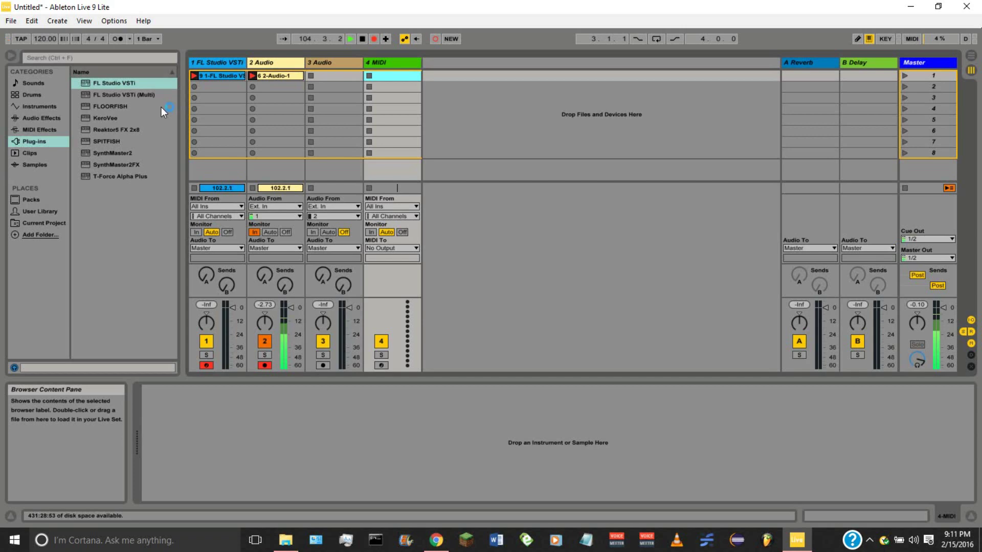
Examine the VST plug-in custom folder and rescan settings in the Preferences, and close the dialog
{"action": "left_click", "coordinate": [114, 21]}
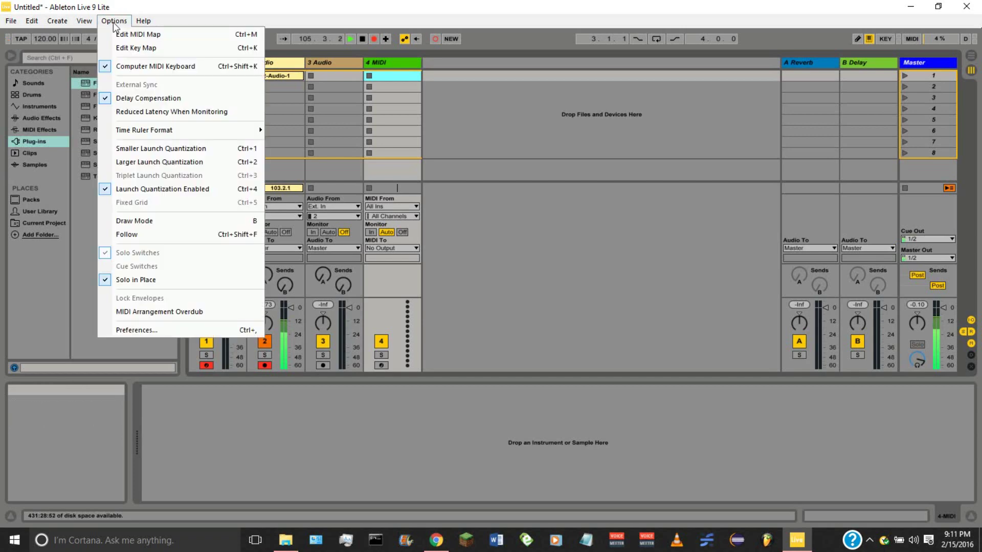
{"action": "left_click", "coordinate": [153, 330]}
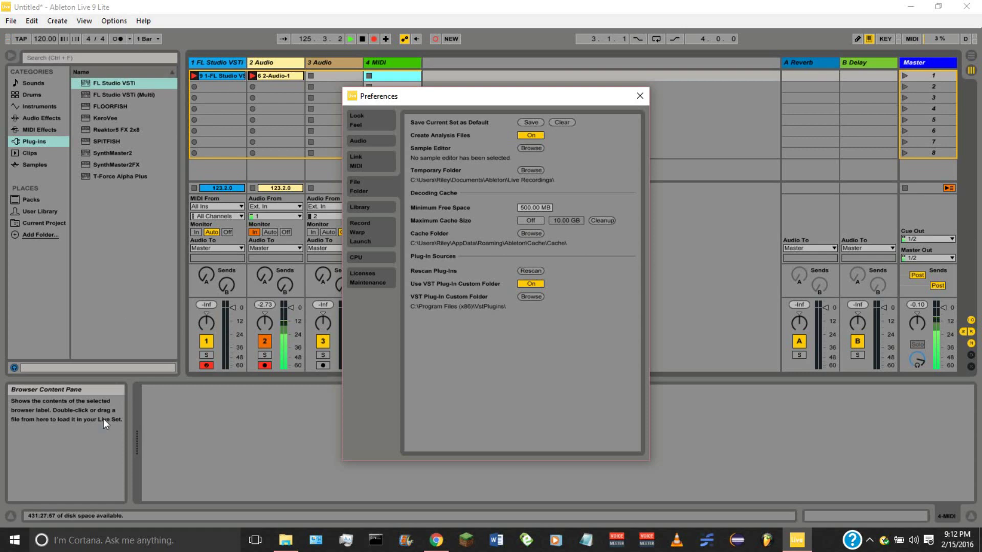
{"action": "left_click", "coordinate": [102, 541]}
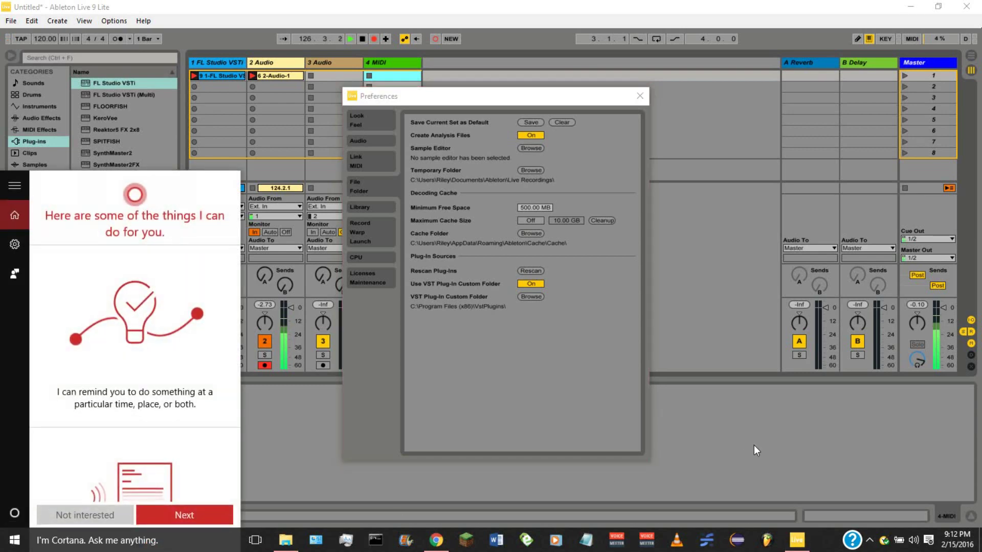
{"action": "left_click", "coordinate": [754, 445]}
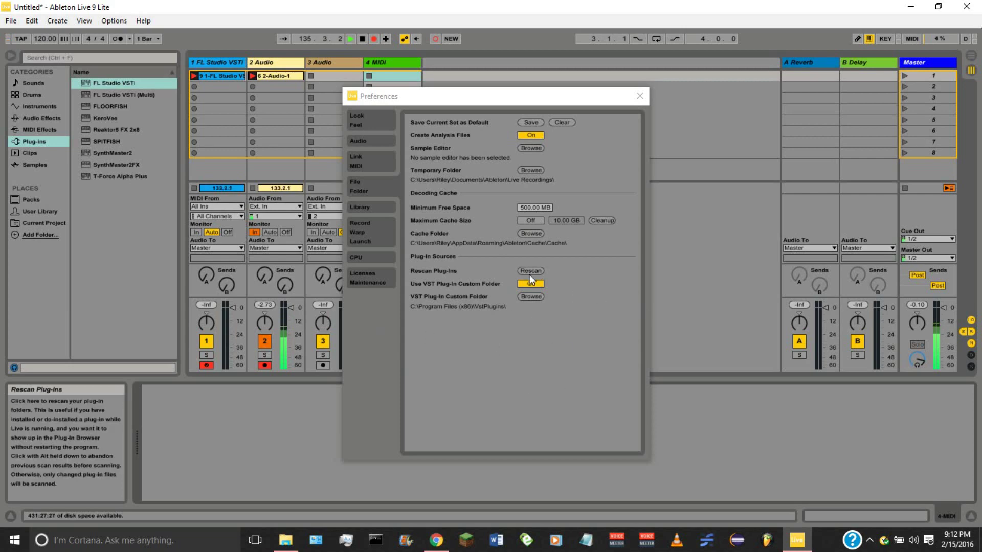
{"action": "left_click", "coordinate": [640, 95]}
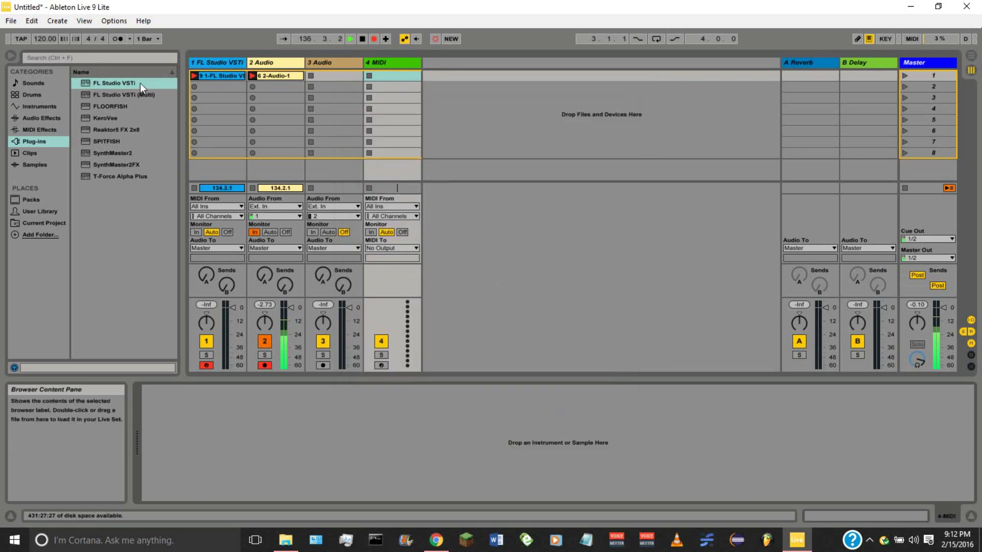
Load the FL Studio VSTi plug-in onto the empty MIDI track 4 and delete that track
{"action": "left_click_drag", "start_coordinate": [133, 83], "coordinate": [384, 70]}
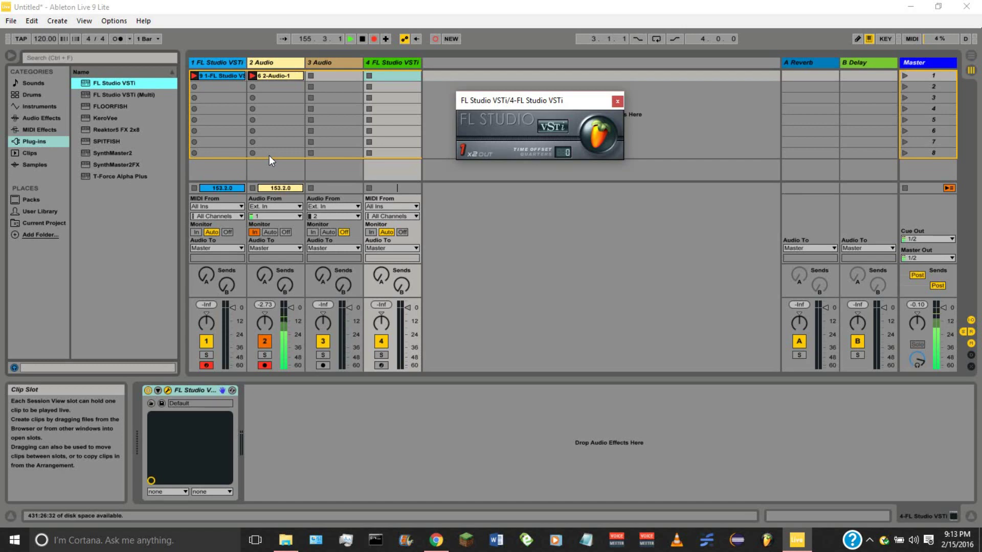
{"action": "right_click", "coordinate": [397, 61]}
{"action": "left_click", "coordinate": [435, 96]}
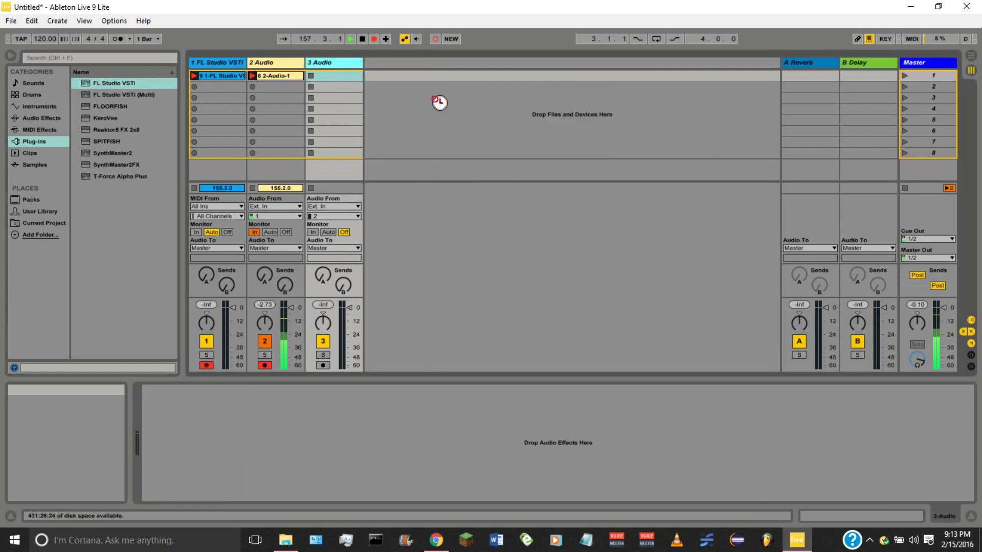
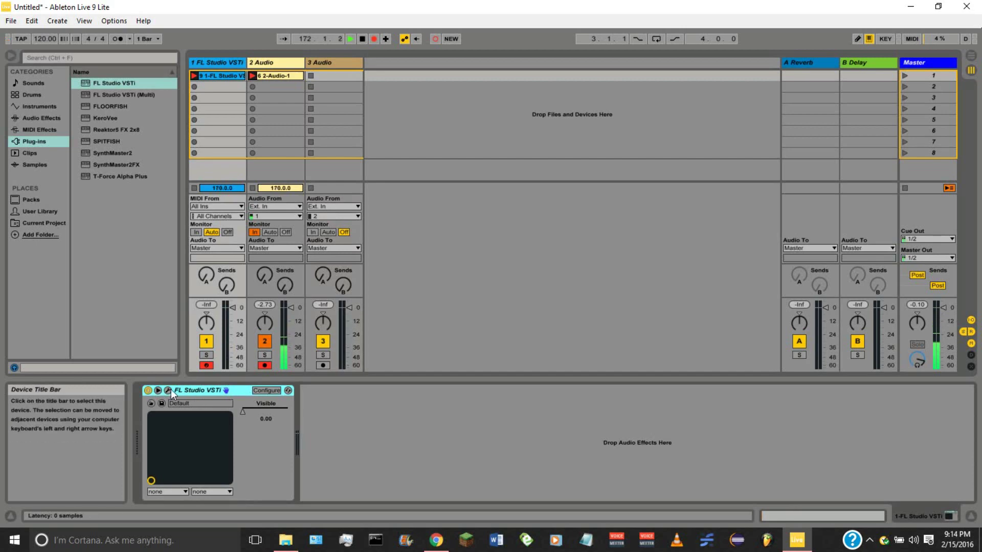
Open the FL Studio interface from the plug-in on track 1 and stop its playback
{"action": "left_click", "coordinate": [168, 391]}
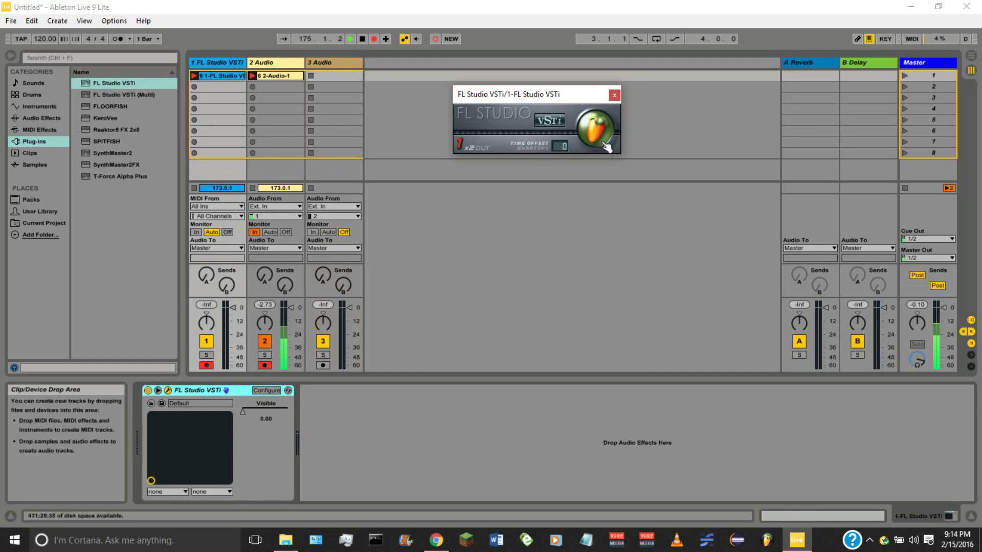
{"action": "left_click", "coordinate": [598, 128]}
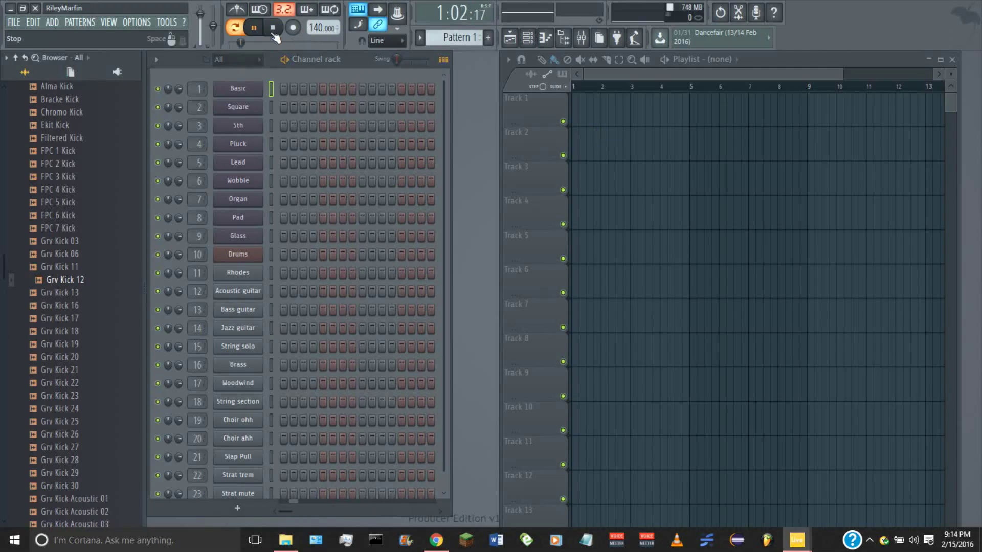
{"action": "key", "text": "space"}
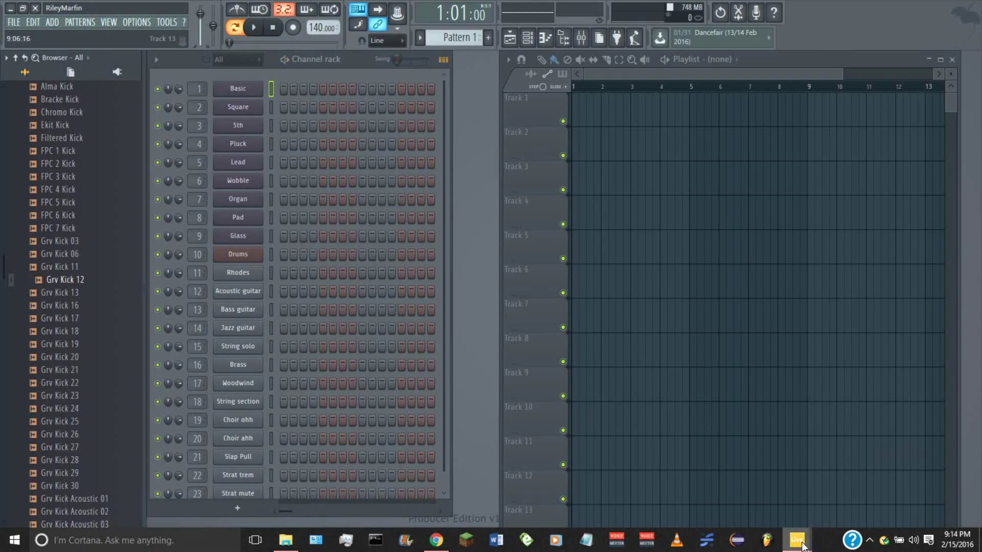
Switch to Ableton Live and back to FL Studio, and view and close the FL Studio mixer
{"action": "mouse_move", "coordinate": [802, 547]}
{"action": "left_click", "coordinate": [766, 504]}
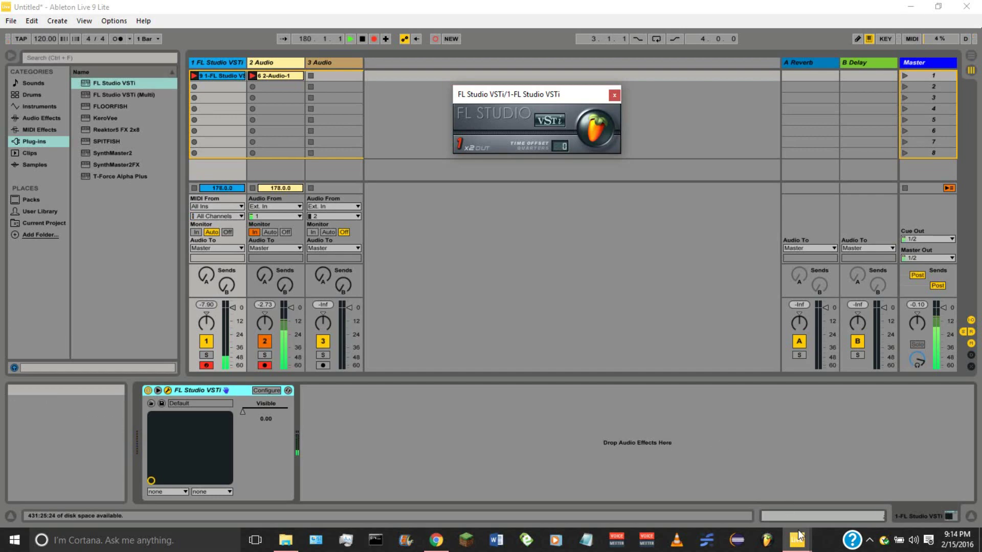
{"action": "mouse_move", "coordinate": [800, 536]}
{"action": "left_click", "coordinate": [818, 481]}
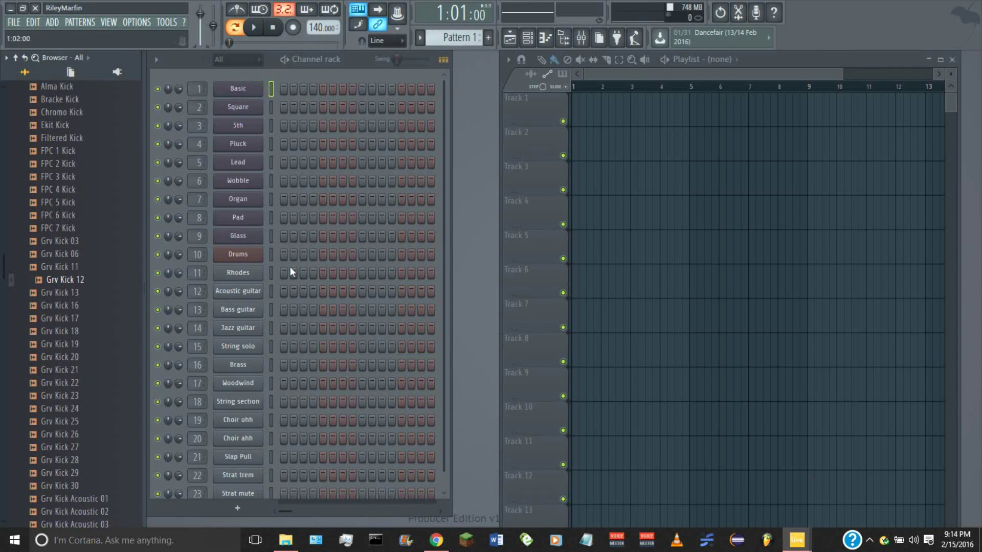
{"action": "left_click", "coordinate": [581, 37]}
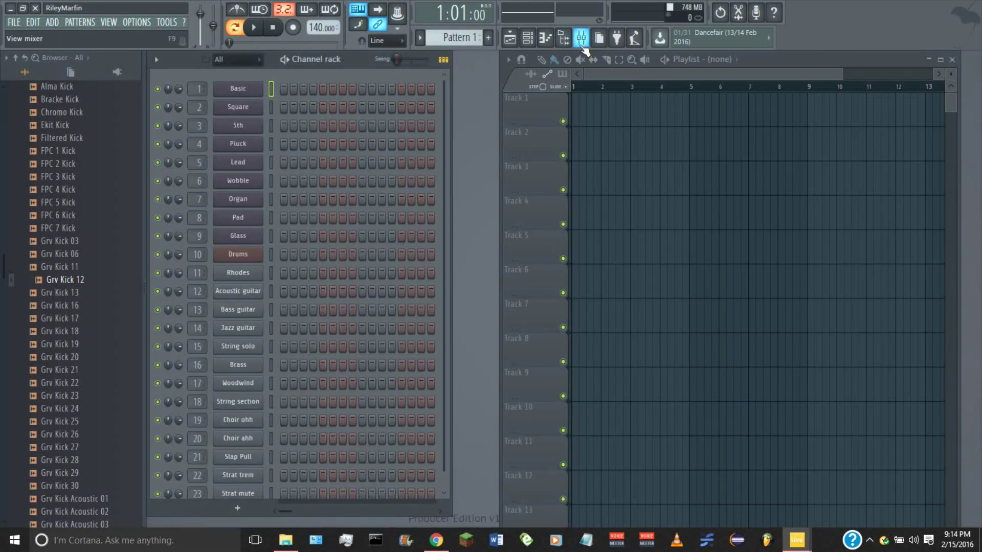
{"action": "left_click", "coordinate": [581, 38]}
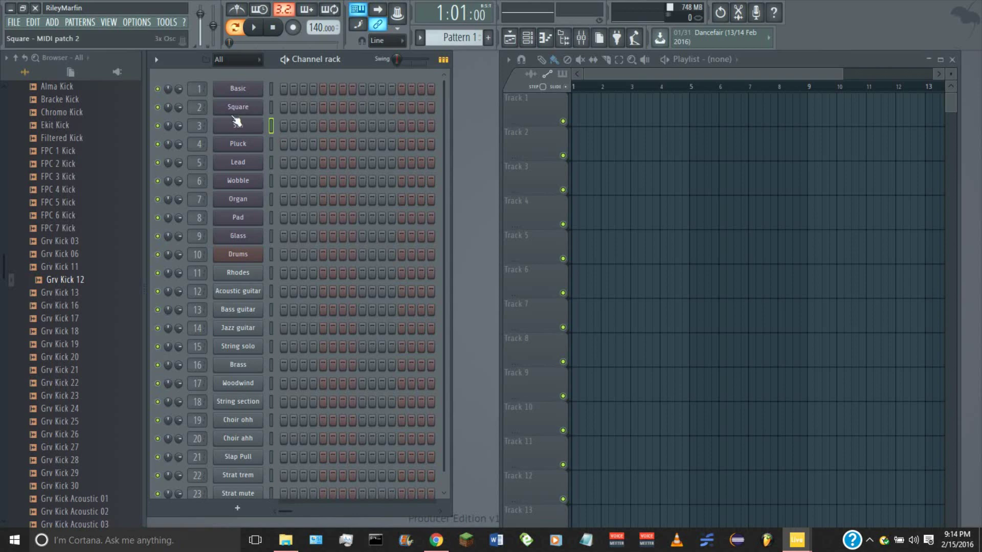
Open the Square channel's piano roll, audition a few keys such as F7 and A7, and close it
{"action": "right_click", "coordinate": [261, 108]}
{"action": "left_click", "coordinate": [271, 108]}
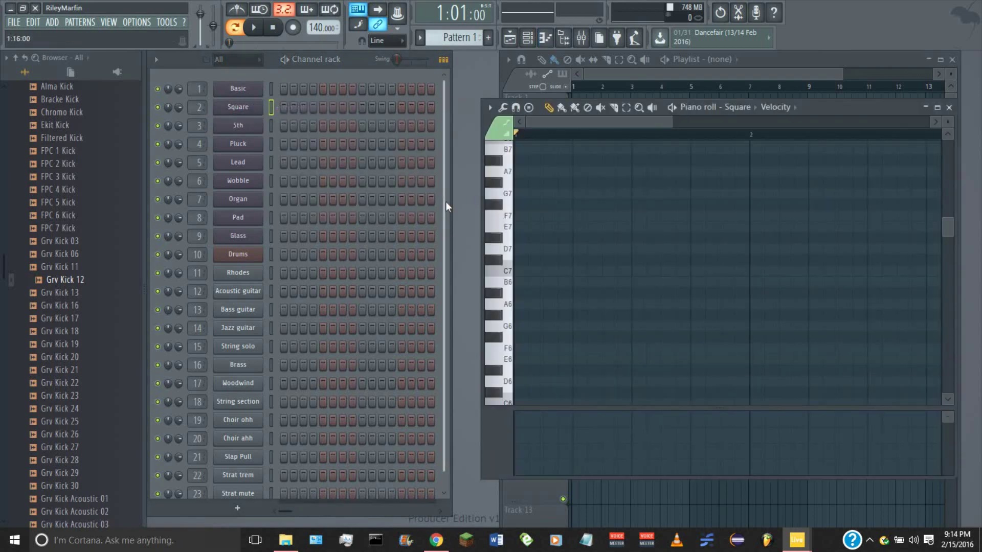
{"action": "left_click", "coordinate": [510, 230]}
{"action": "left_click", "coordinate": [510, 215]}
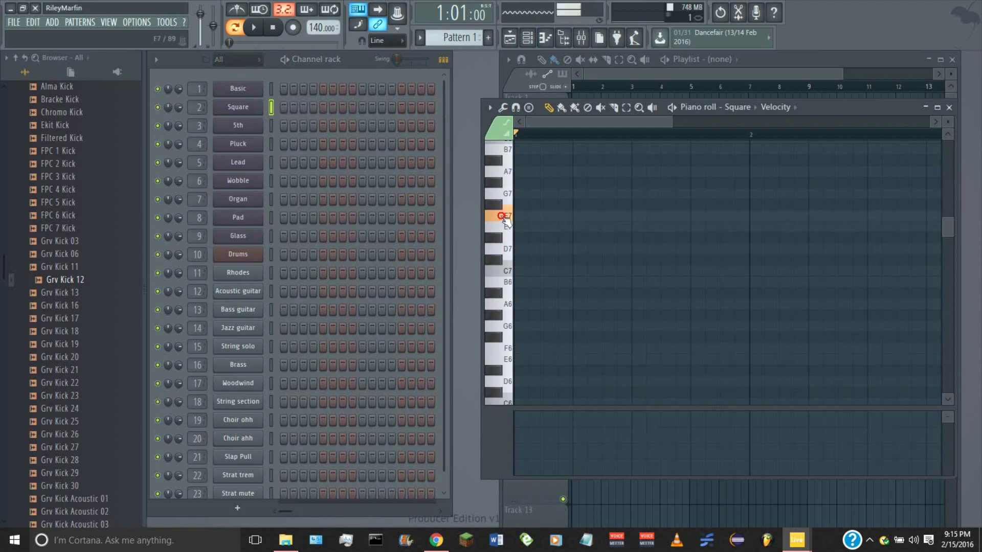
{"action": "left_click", "coordinate": [511, 174]}
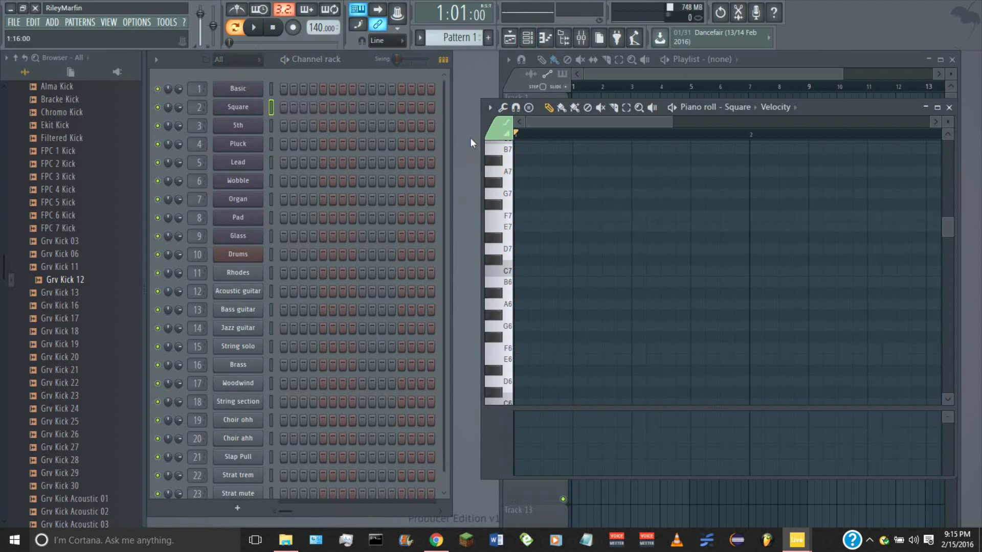
{"action": "left_click", "coordinate": [950, 107]}
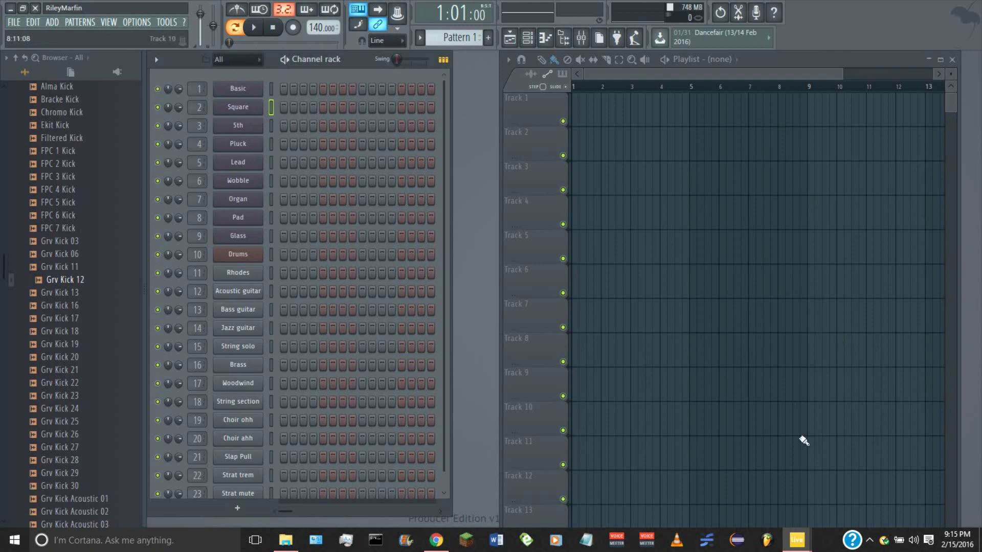
Switch to Ableton Live, view the recorded clips in the Arrangement View, and return to the Session View
{"action": "mouse_move", "coordinate": [797, 540]}
{"action": "left_click", "coordinate": [760, 483]}
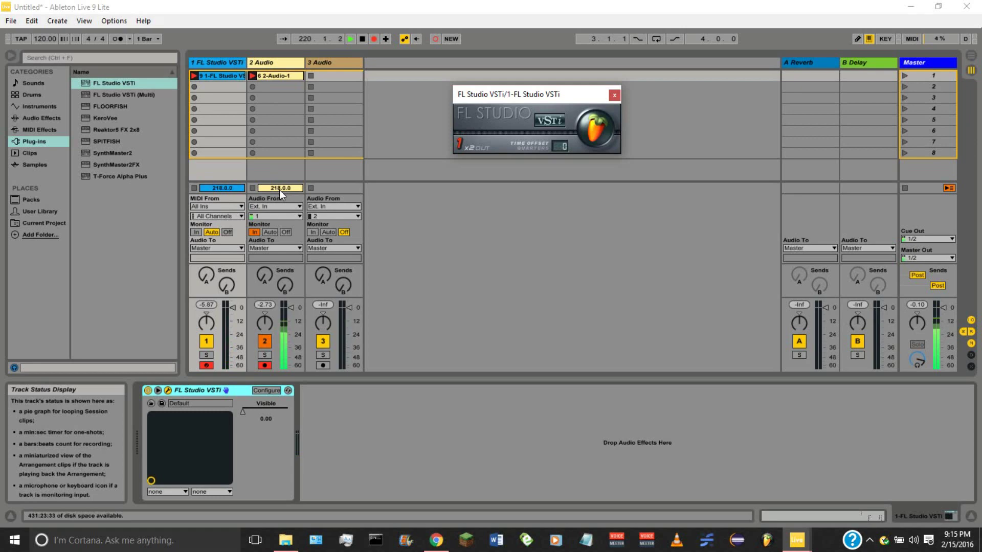
{"action": "key", "text": "Tab"}
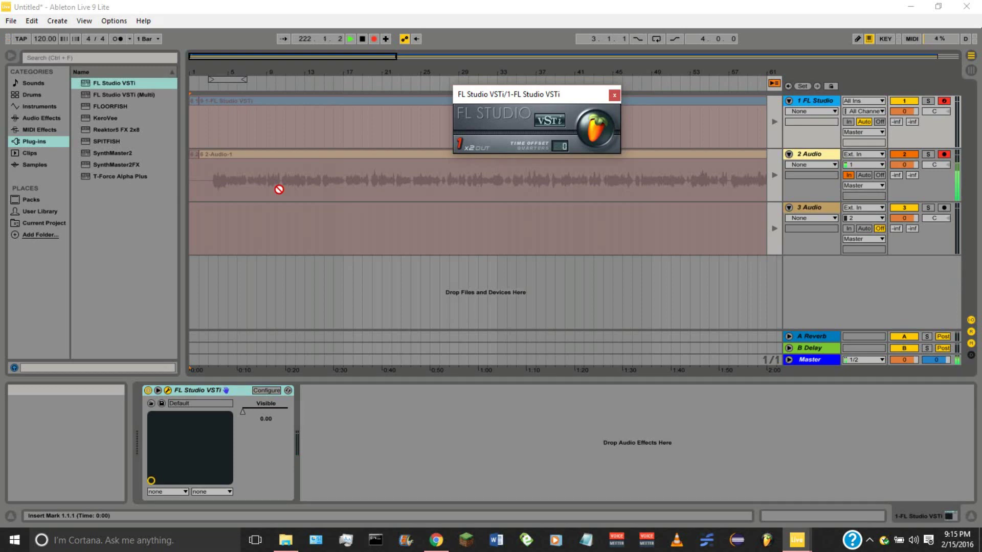
{"action": "key", "text": "Tab"}
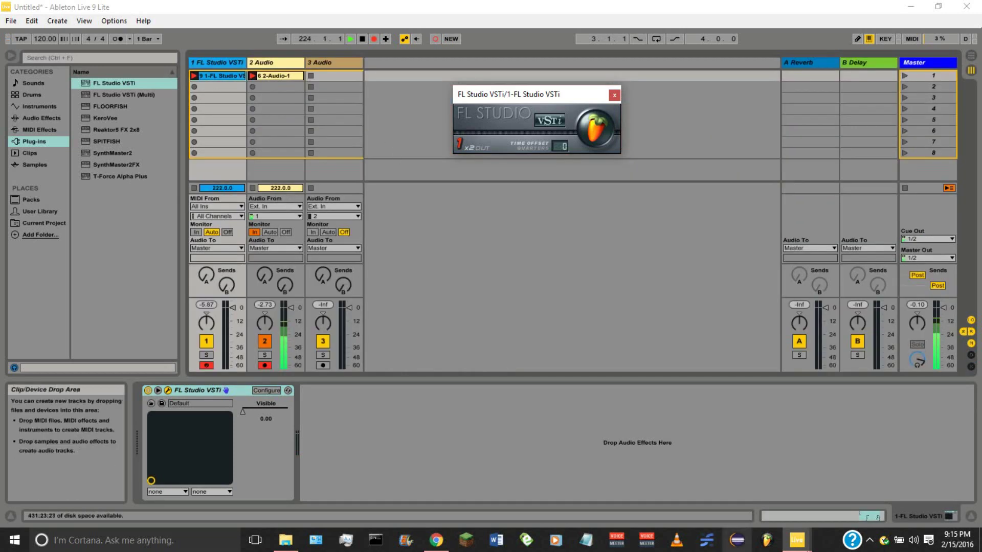
In FL Studio, load Fruity Reeverb 2 into slot 1 of the Basic mixer track and switch the effect off
{"action": "mouse_move", "coordinate": [797, 540]}
{"action": "left_click", "coordinate": [890, 483]}
{"action": "left_click", "coordinate": [581, 37]}
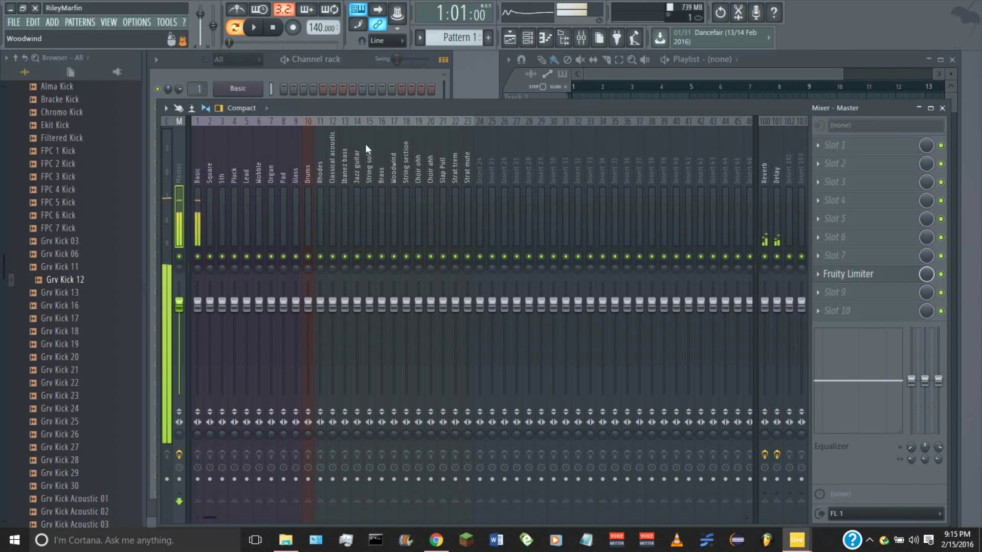
{"action": "left_click", "coordinate": [200, 145]}
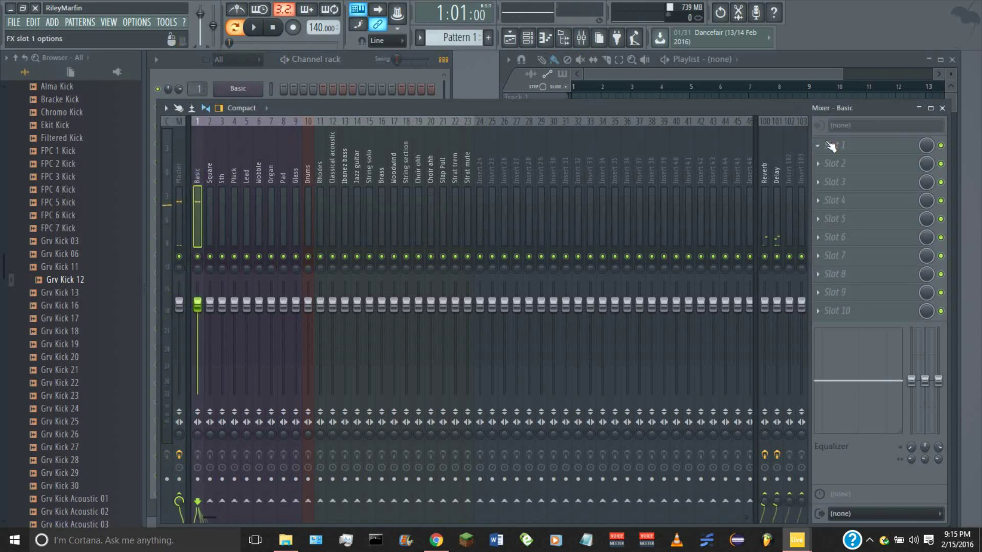
{"action": "left_click", "coordinate": [814, 145]}
{"action": "left_click", "coordinate": [812, 121]}
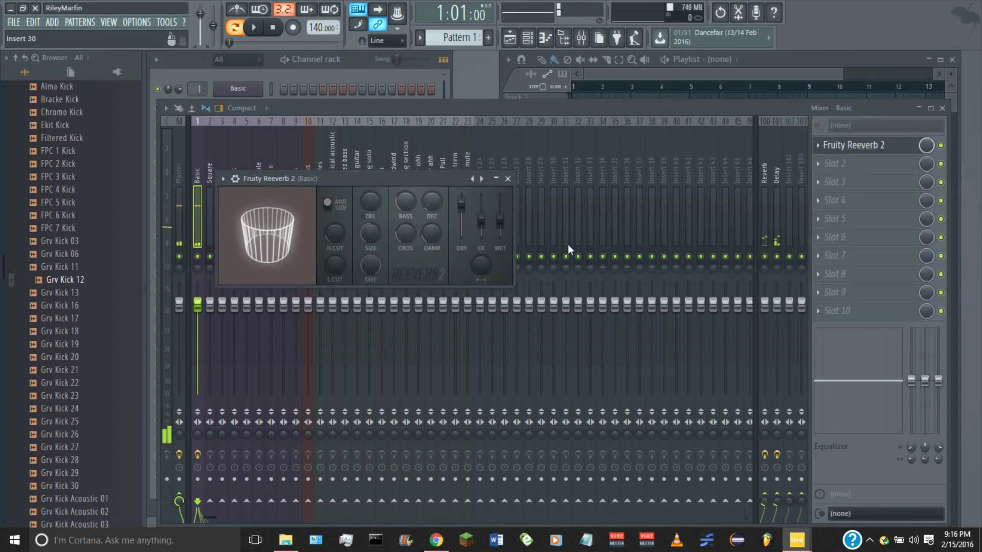
{"action": "left_click", "coordinate": [940, 145]}
{"action": "key", "text": "Escape"}
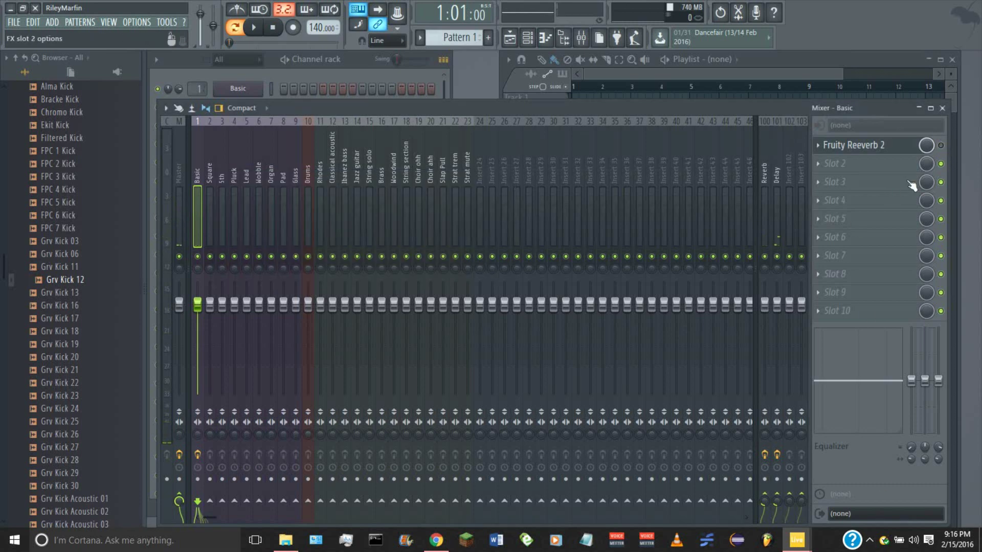
In Ableton Live, try raising track 1's Delay send to 0.0 dB and its Reverb send, and turn both back down
{"action": "mouse_move", "coordinate": [797, 541]}
{"action": "left_click", "coordinate": [751, 472]}
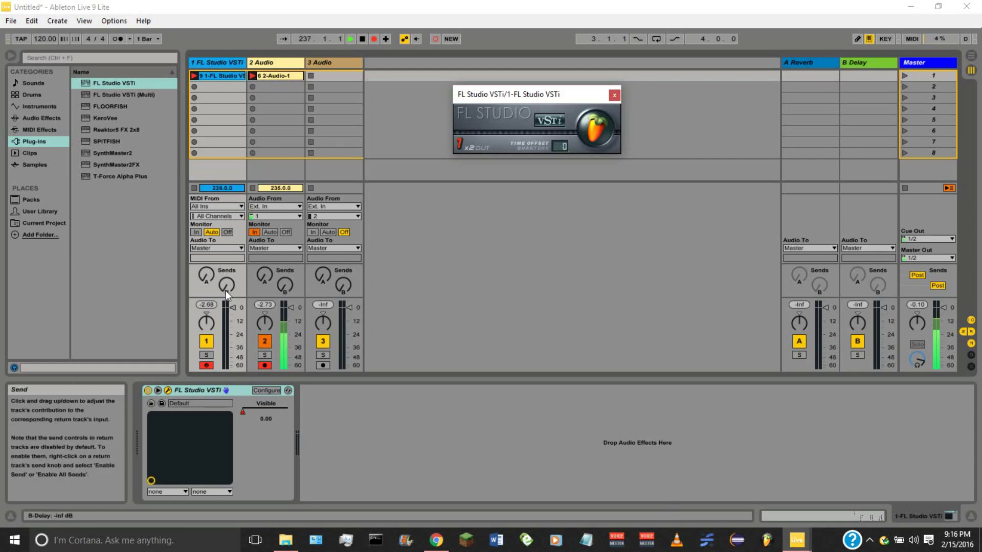
{"action": "left_click_drag", "start_coordinate": [226, 282], "coordinate": [226, 267]}
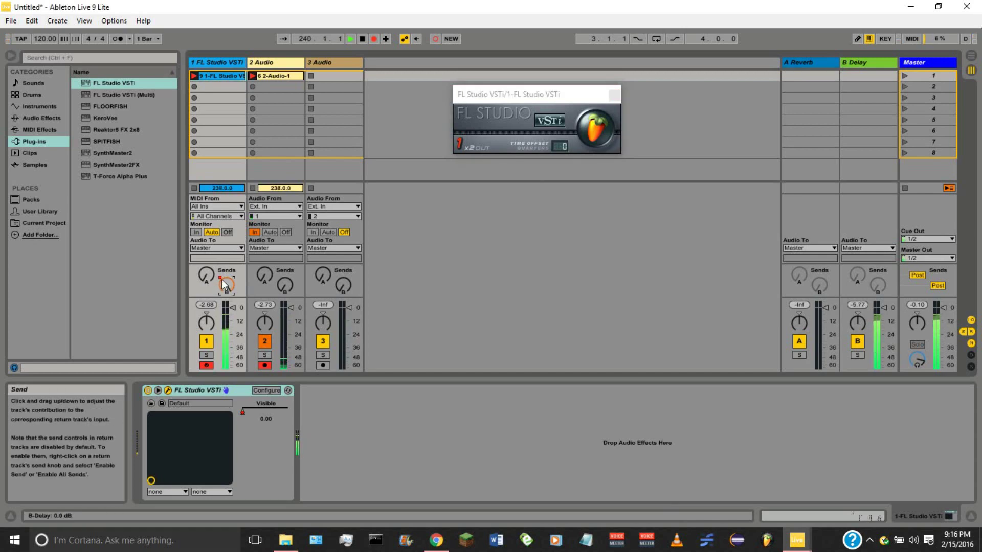
{"action": "mouse_move", "coordinate": [212, 279]}
{"action": "left_mouse_down"}
{"action": "mouse_move", "coordinate": [219, 269]}
{"action": "mouse_move", "coordinate": [224, 291]}
{"action": "left_mouse_up"}
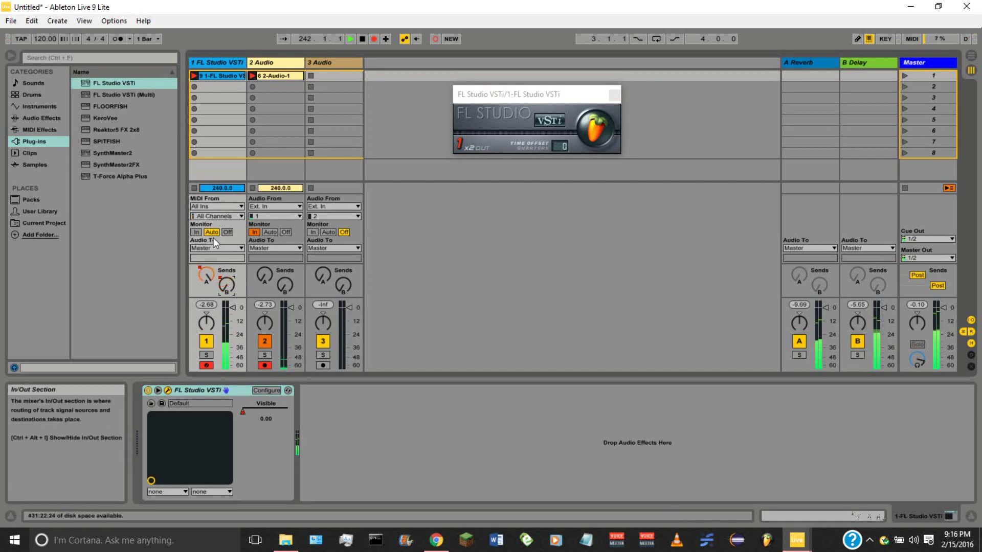
{"action": "left_click", "coordinate": [210, 279]}
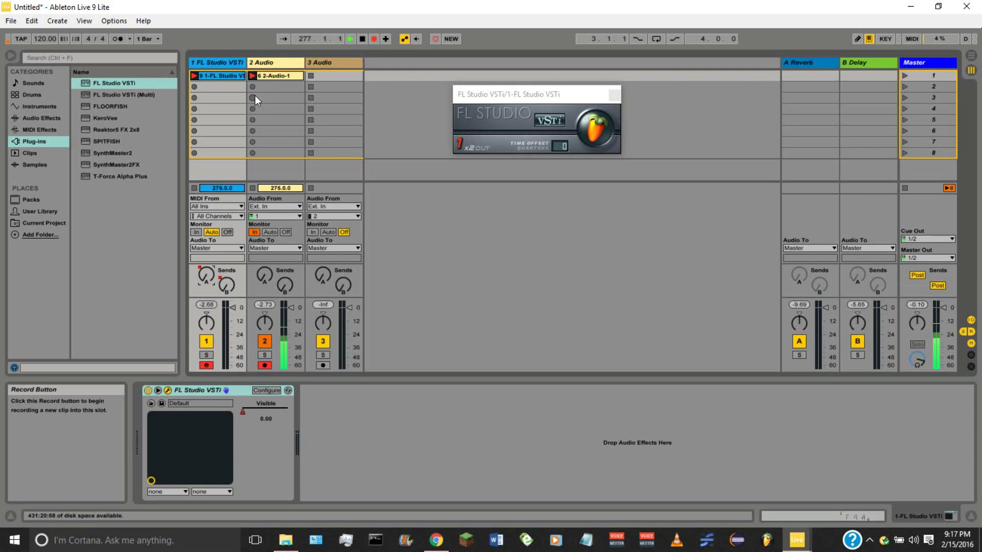
Reopen FL Studio from the track 1 plug-in, close its mixer, and switch back to Ableton Live
{"action": "left_click", "coordinate": [595, 128]}
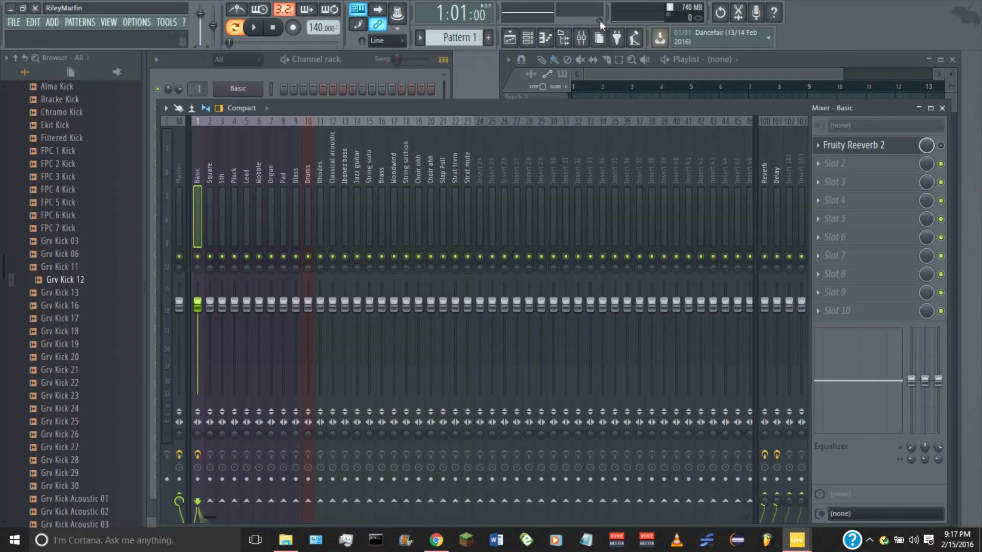
{"action": "left_click", "coordinate": [581, 37]}
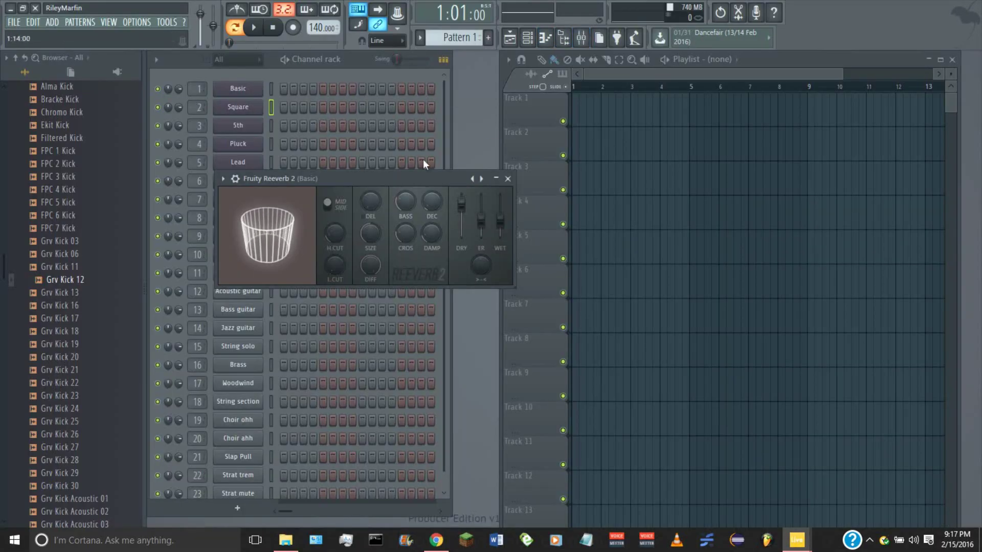
{"action": "mouse_move", "coordinate": [797, 540]}
{"action": "left_click", "coordinate": [754, 500]}
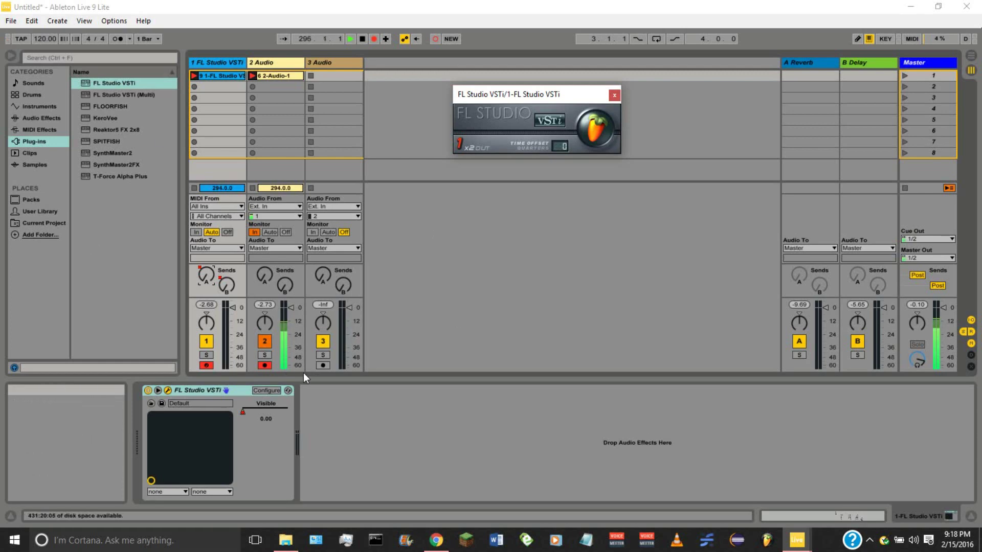
In FL Studio, insert an FM8 instrument channel above Strat mute in the channel rack
{"action": "left_click", "coordinate": [588, 137]}
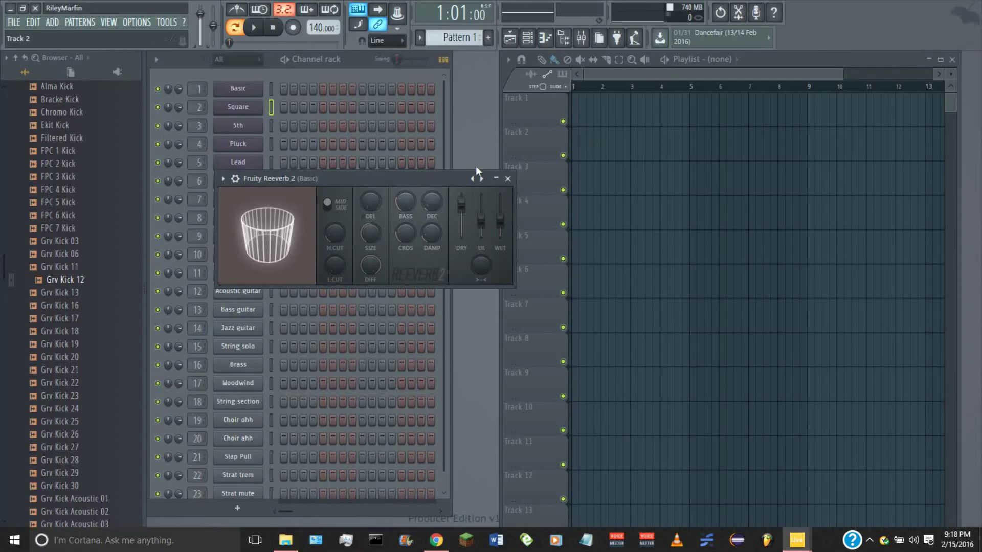
{"action": "scroll", "coordinate": [236, 486], "scroll_direction": "down", "scroll_amount": 1}
{"action": "left_click", "coordinate": [235, 487]}
{"action": "right_click", "coordinate": [234, 483]}
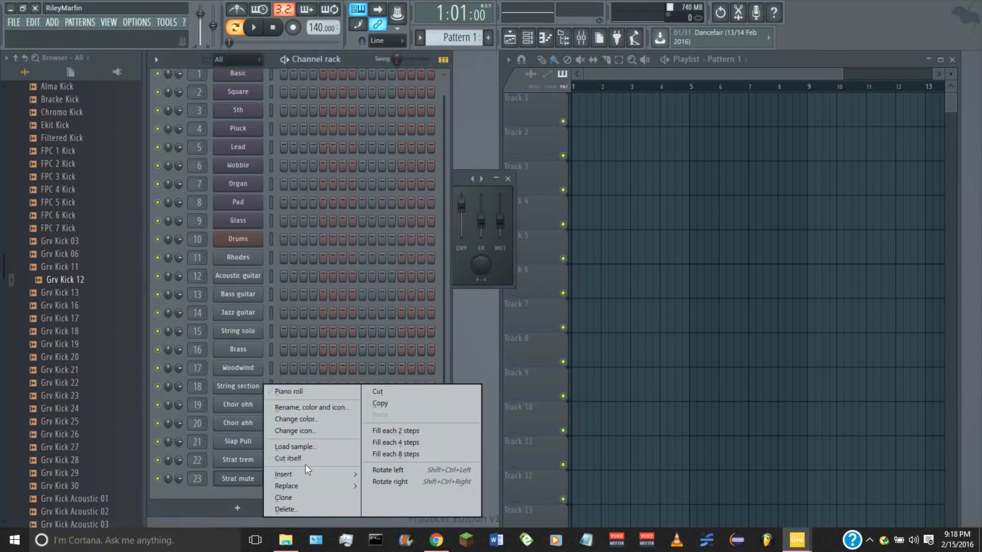
{"action": "mouse_move", "coordinate": [312, 471]}
{"action": "left_click", "coordinate": [533, 303]}
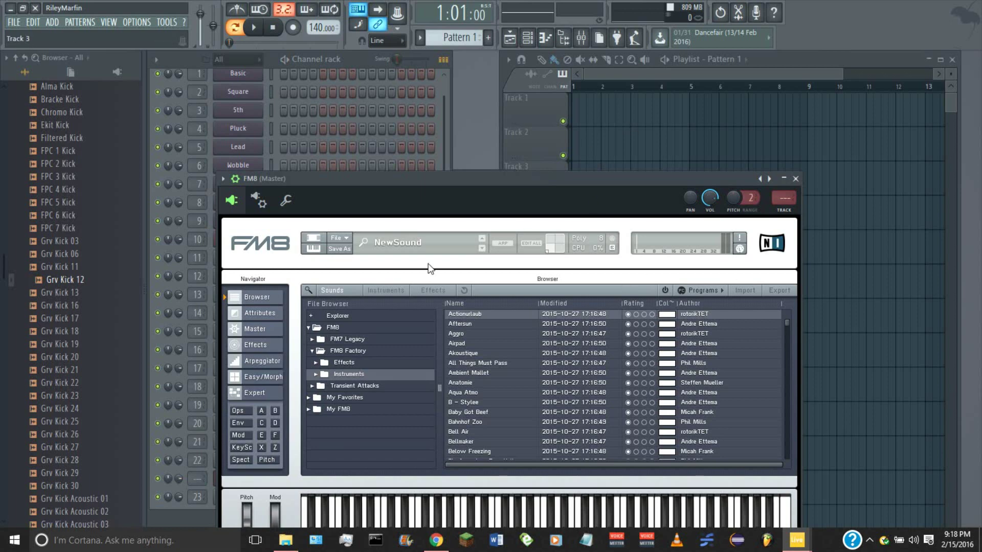
Preview the FPC 4 Kick, FPC 6 Kick and Grv Kick 12 samples, and switch back to Ableton Live
{"action": "left_click_drag", "start_coordinate": [74, 182], "coordinate": [76, 190]}
{"action": "left_click", "coordinate": [74, 190]}
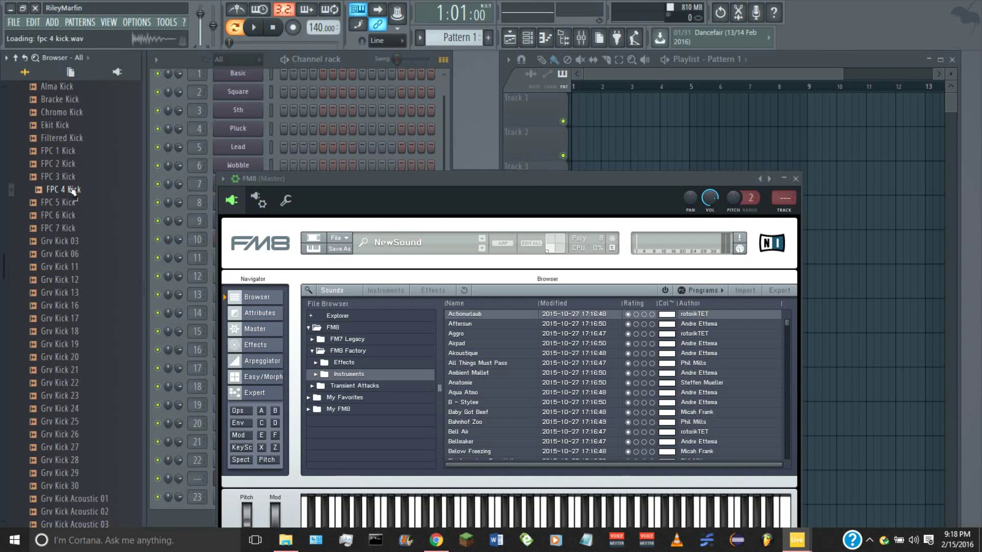
{"action": "left_click", "coordinate": [72, 215]}
{"action": "left_click", "coordinate": [72, 280]}
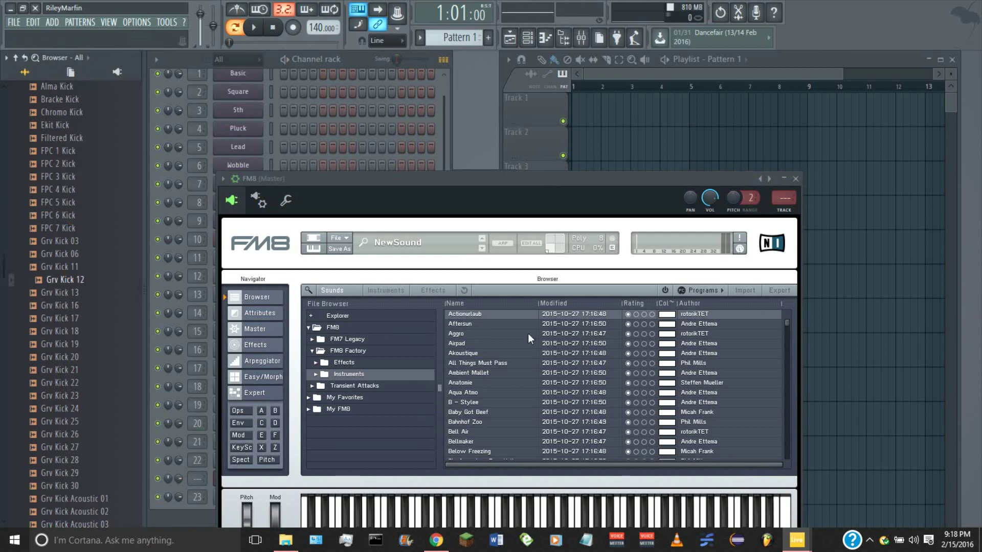
{"action": "mouse_move", "coordinate": [796, 540]}
{"action": "left_click", "coordinate": [755, 471]}
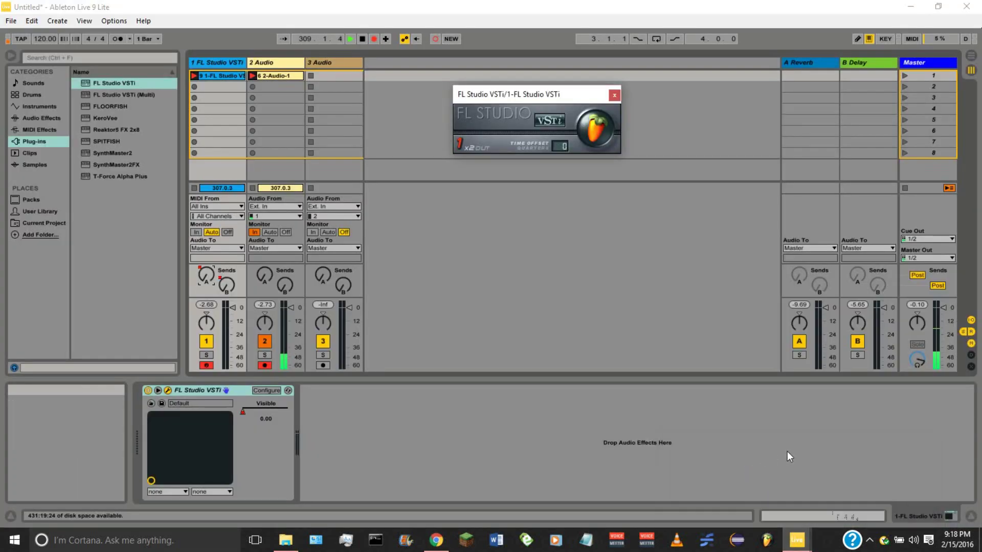